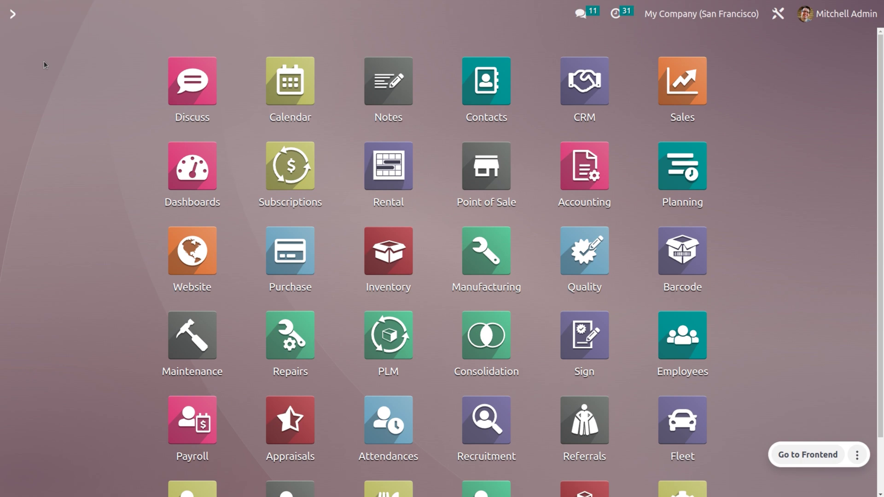
- Open the Inventory app's Configuration > Settings page
type("/in")
key("Return")
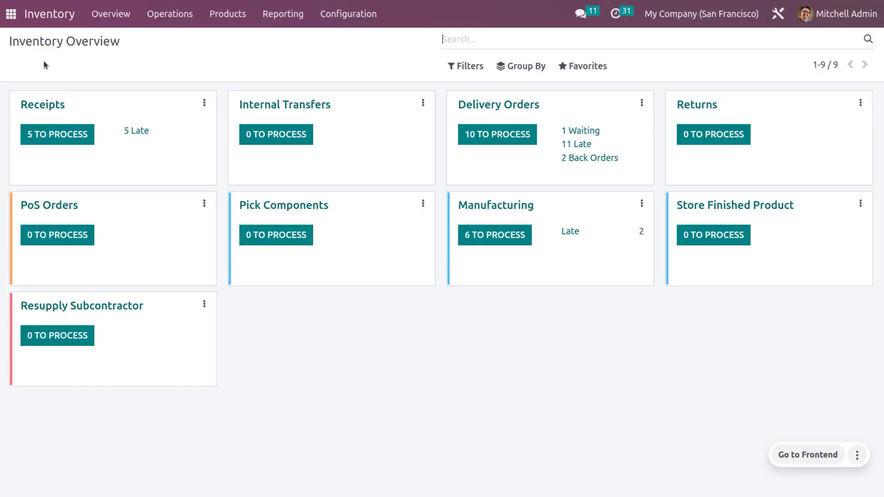
left_click(357, 18)
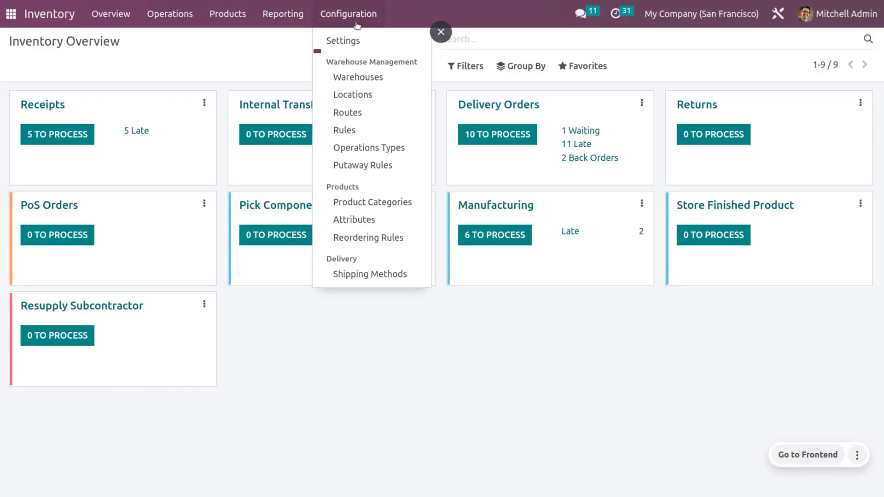
left_click(359, 41)
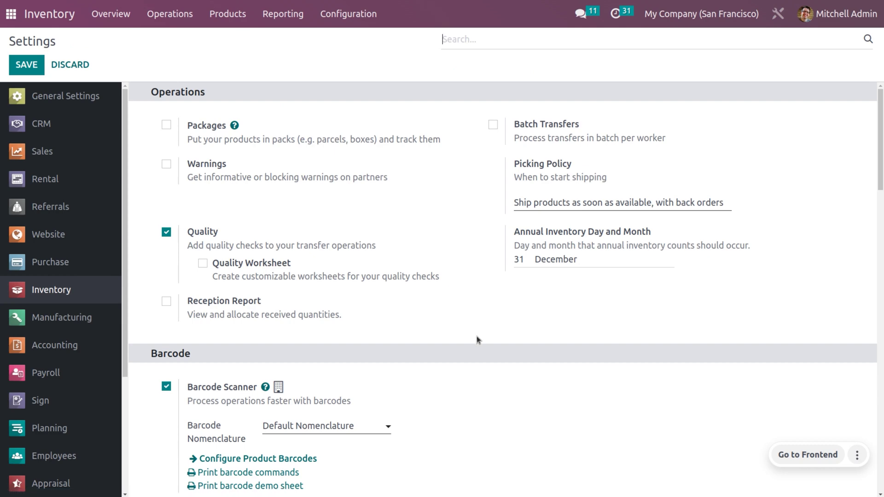
- Scroll down to the Warehouse section where Multi-Step Routes is enabled
scroll(477, 340, "down", 9)
scroll(477, 340, "down", 10)
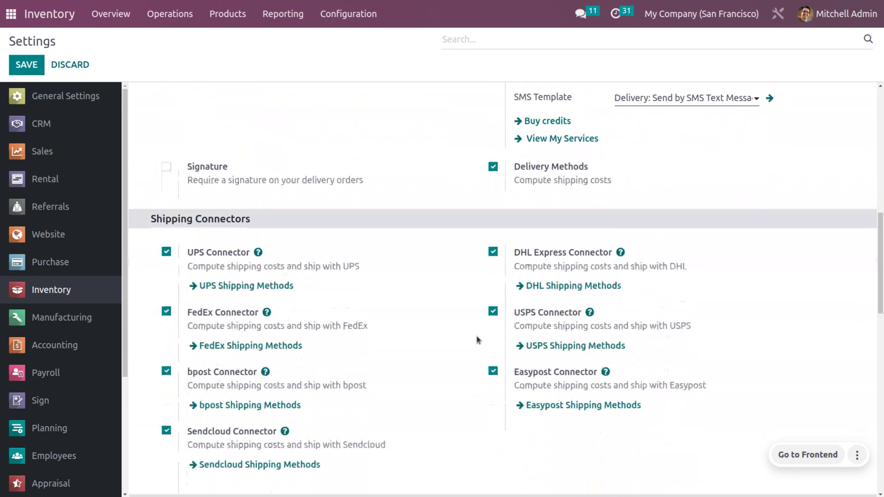
scroll(477, 340, "down", 6)
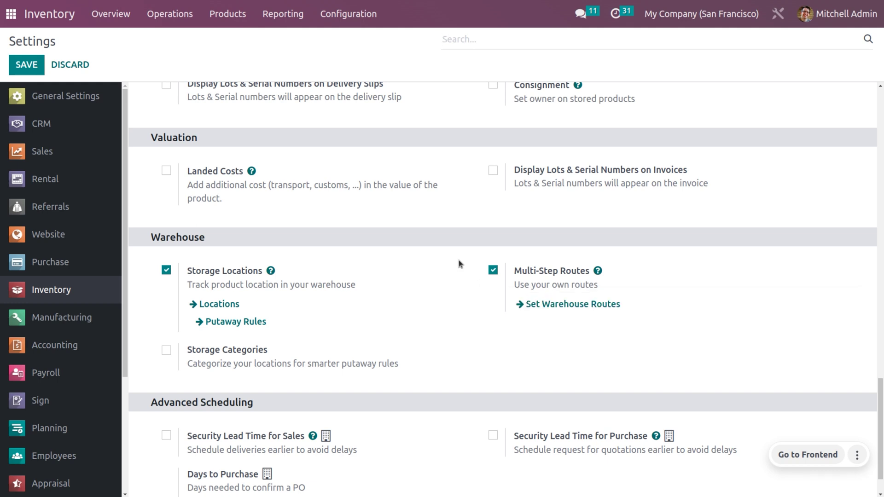
left_click(346, 13)
- Set the YourCompany warehouse's Manufacture to 'Pick components and then manufacture (2 steps)' and save
left_click(357, 77)
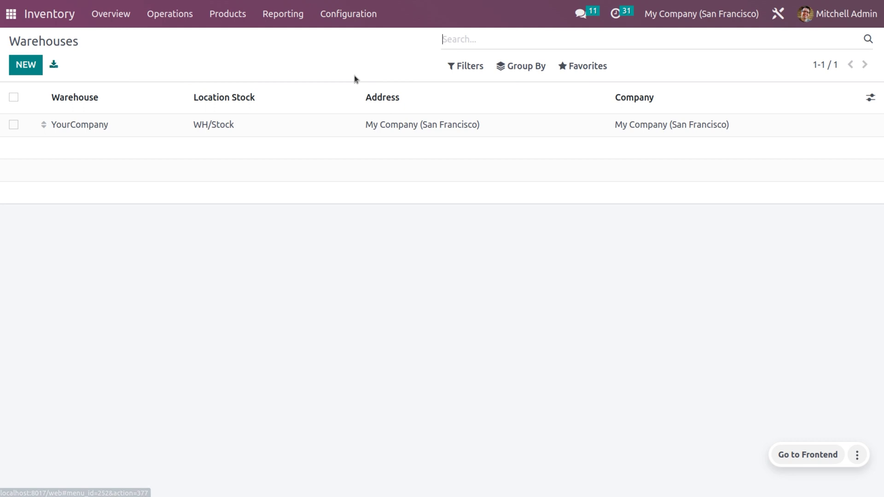
left_click(336, 133)
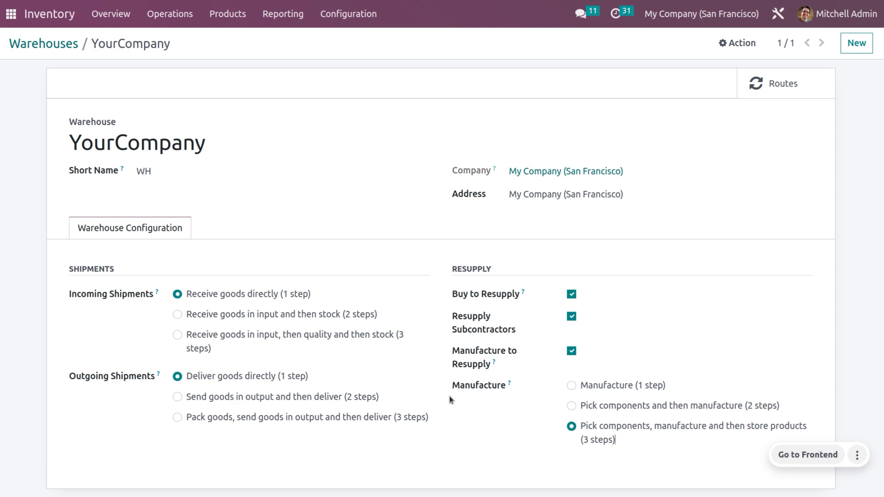
left_click(572, 407)
left_click(184, 44)
- Open Wooden wall hanger's Bill of Materials list, showing the '2 step' manufacture BoM
left_click(212, 22)
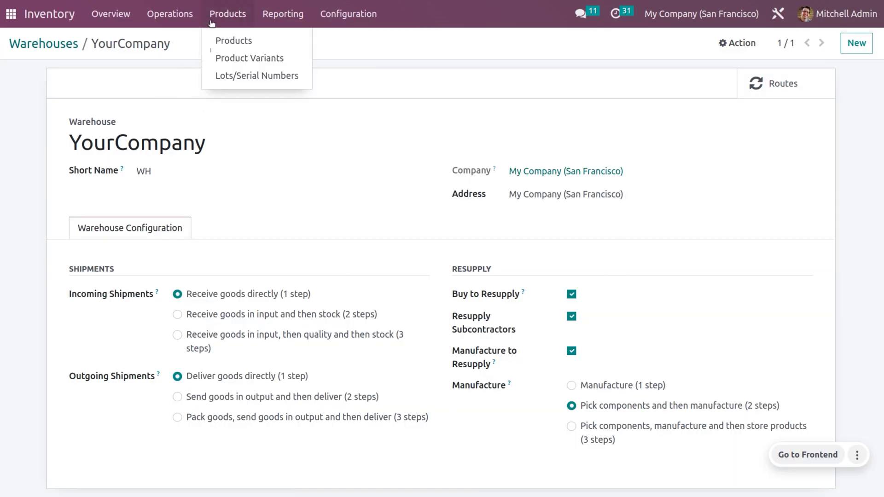
left_click(220, 40)
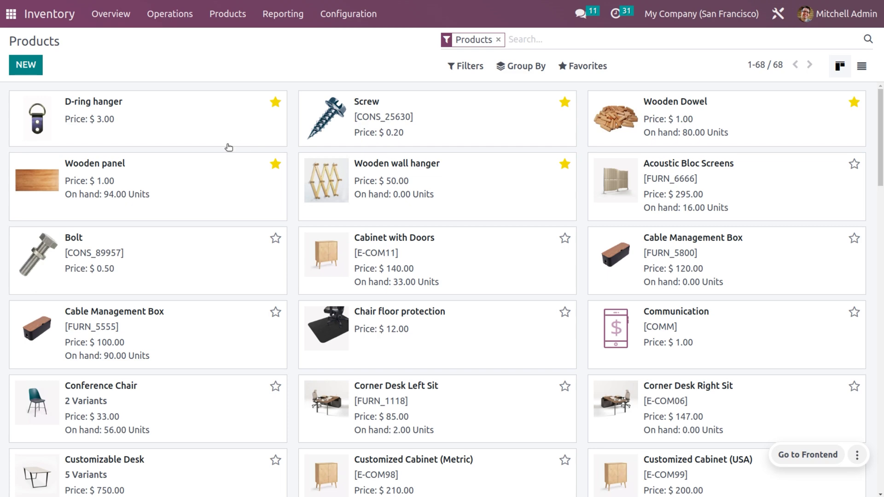
left_click(416, 195)
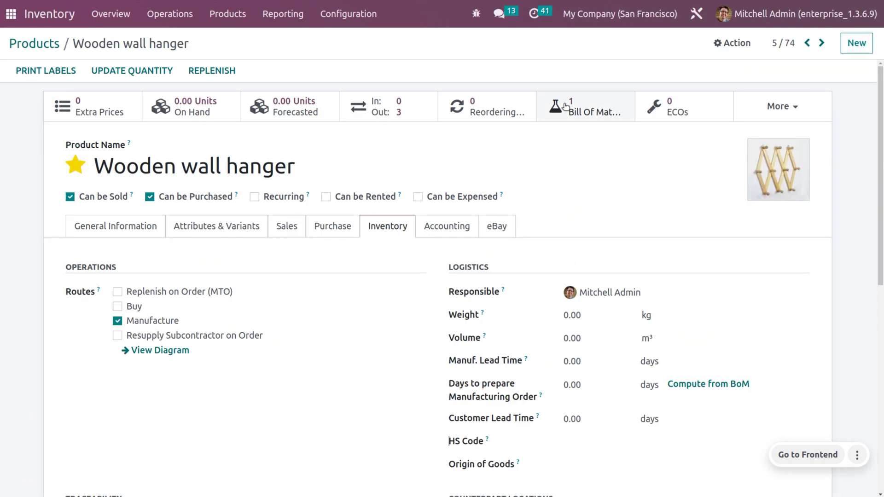
left_click(563, 108)
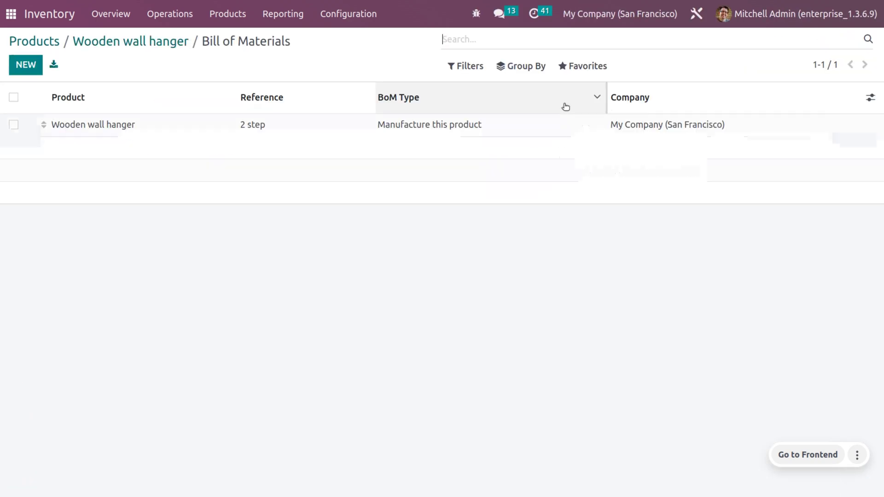
left_click(321, 125)
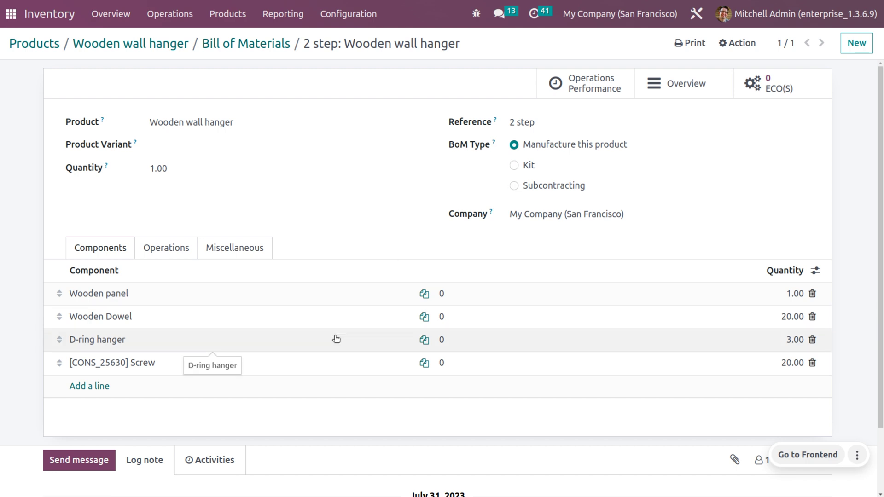
left_click(158, 253)
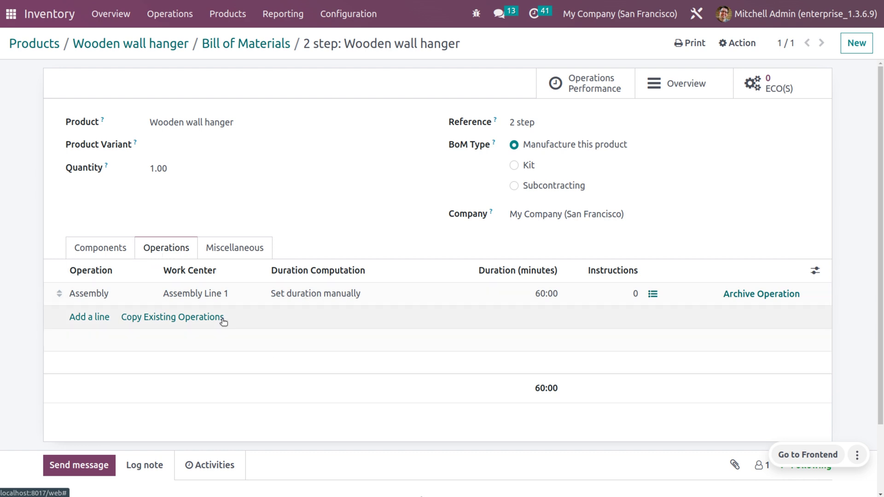
left_click(113, 256)
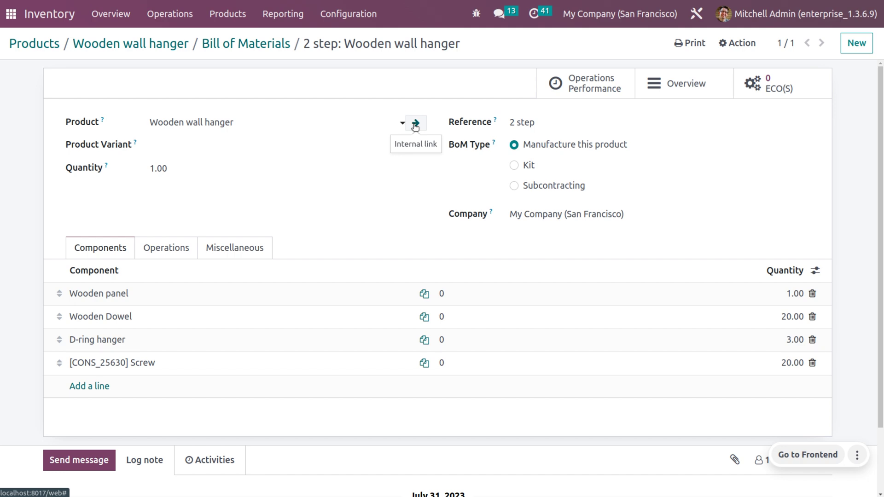
left_click(415, 124)
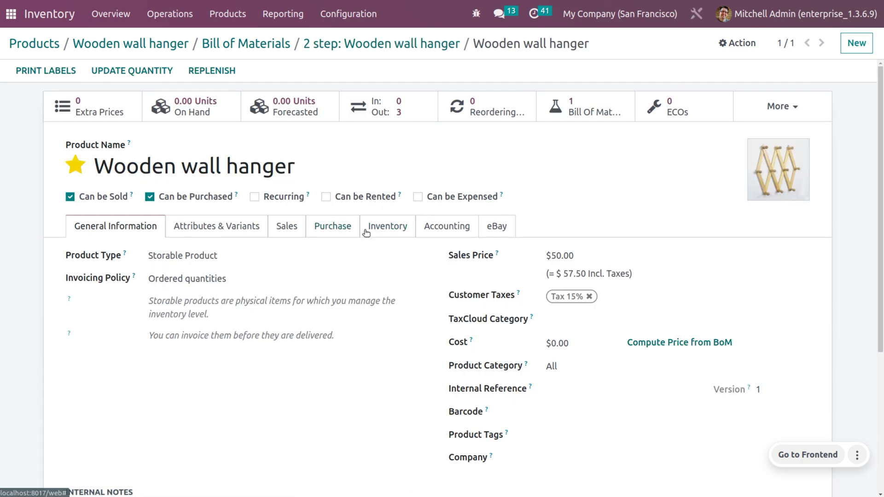
left_click(386, 230)
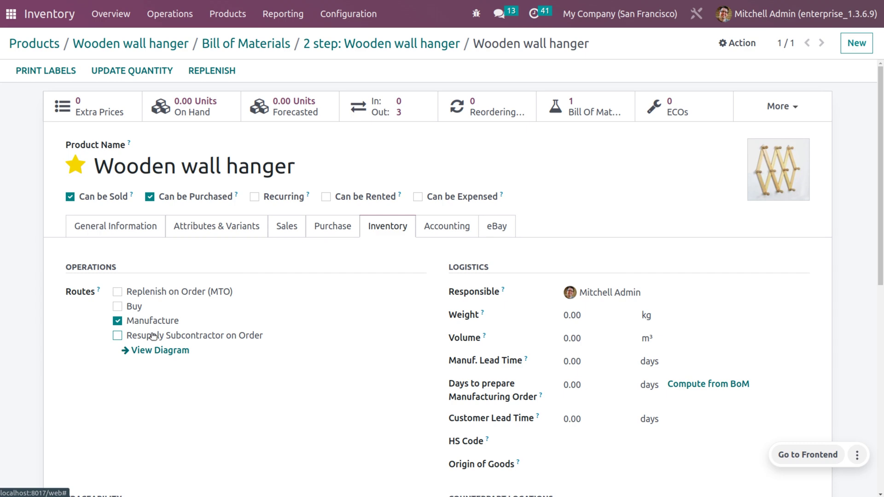
left_click(325, 45)
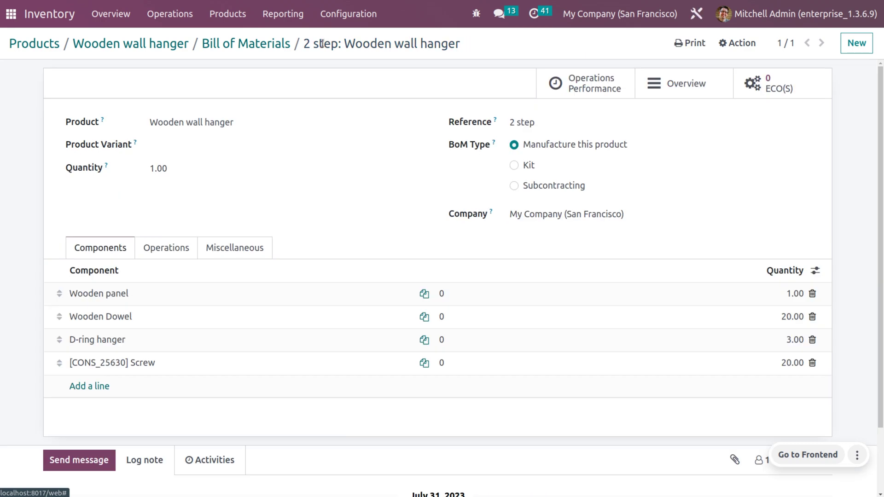
left_click(261, 45)
left_click(12, 14)
- Start a new manufacturing order from the Manufacturing app's orders list
type("m")
key("Return")
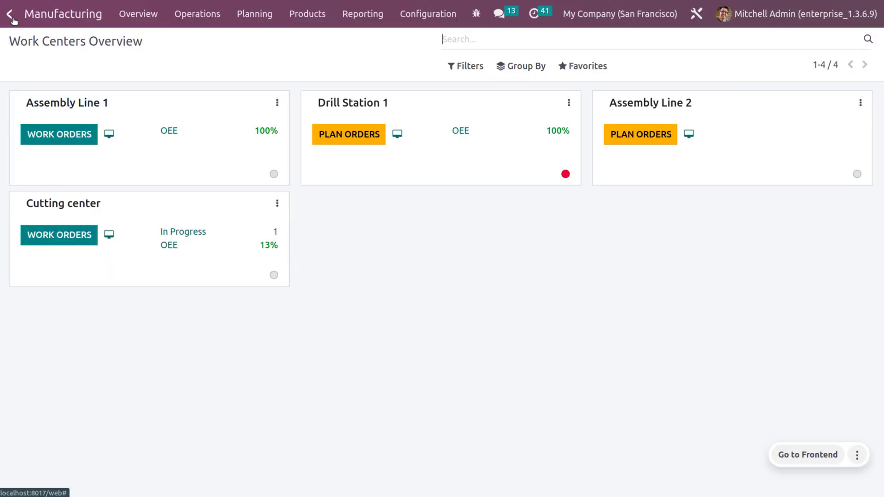
left_click(199, 14)
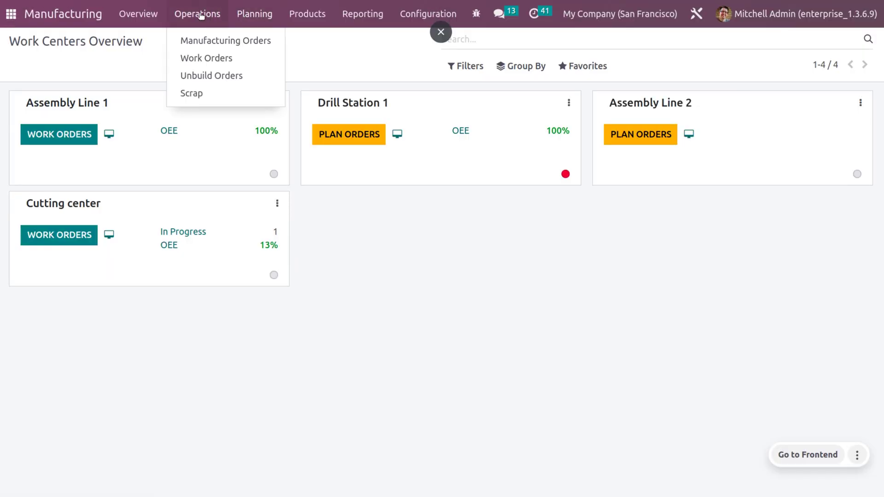
left_click(205, 40)
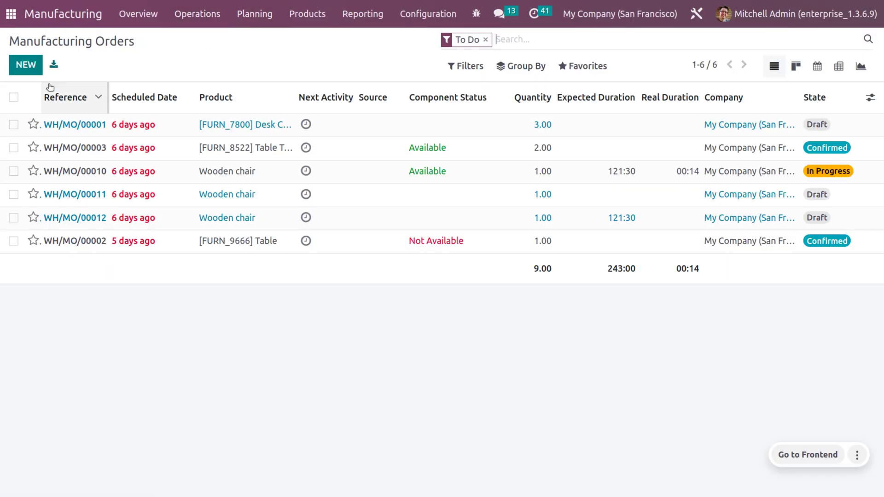
left_click(17, 72)
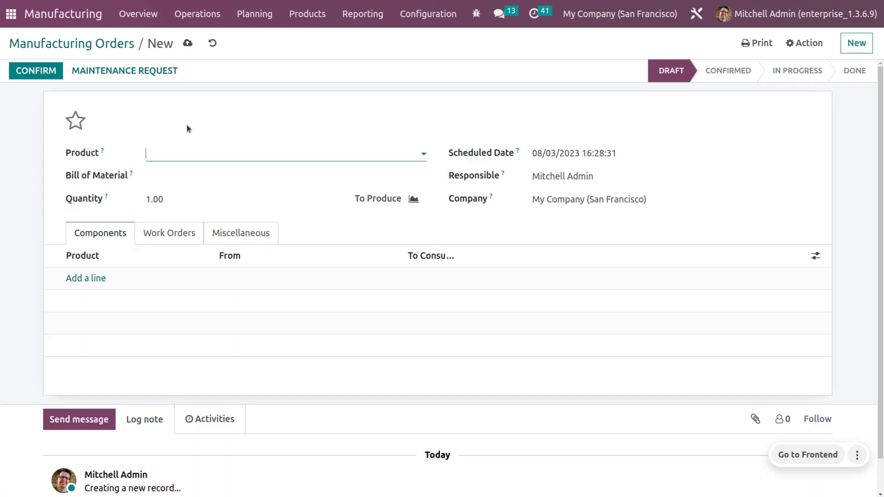
- Choose the '2 step: Wooden wall hanger' bill of materials and save the order
left_click(200, 177)
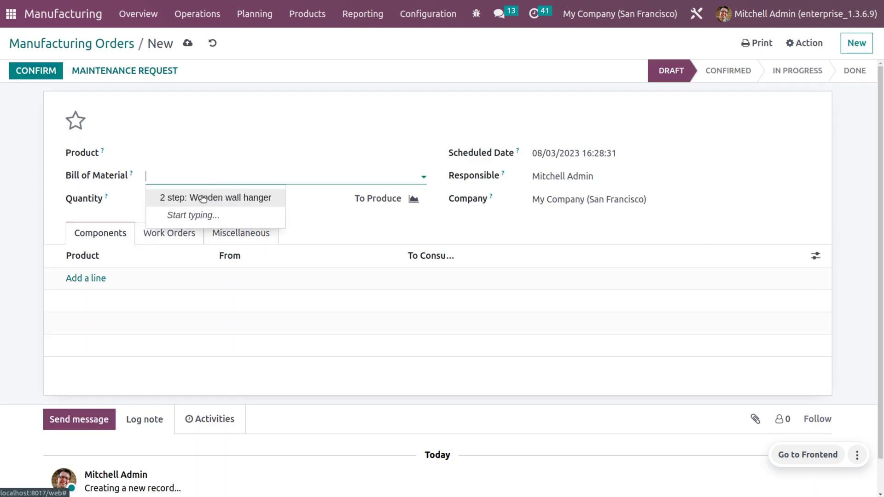
left_click(200, 198)
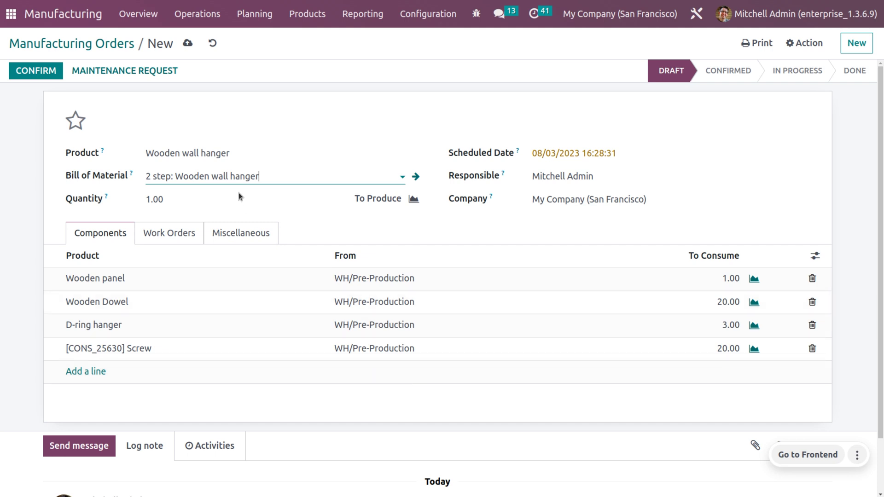
left_click(188, 41)
- Confirm WH/MO/00023, then set quantities and validate its component pick WH/PC/00007
left_click(31, 71)
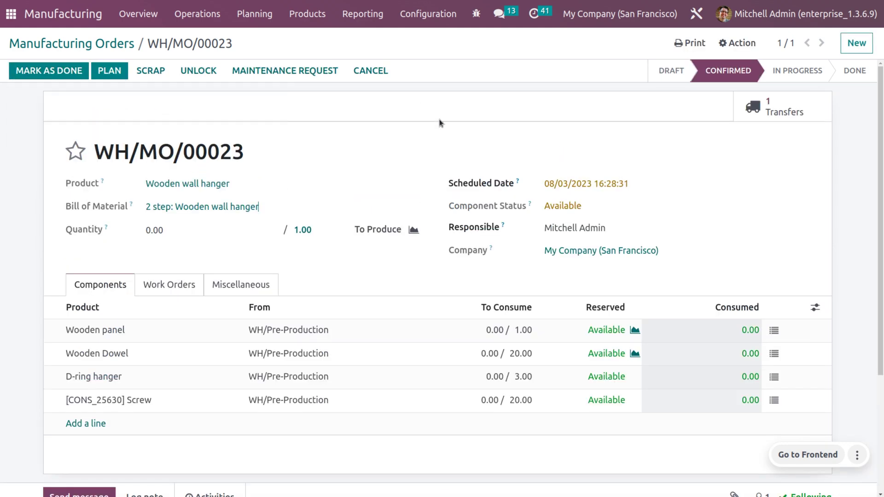
left_click(765, 117)
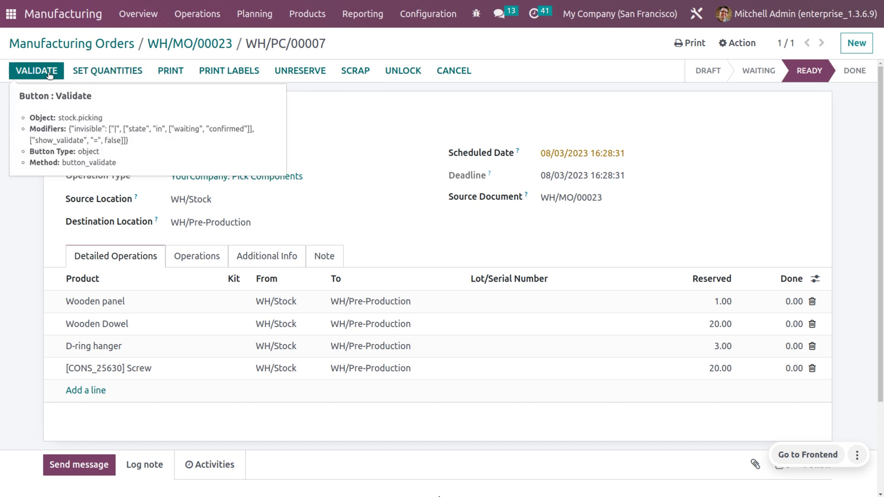
left_click(105, 74)
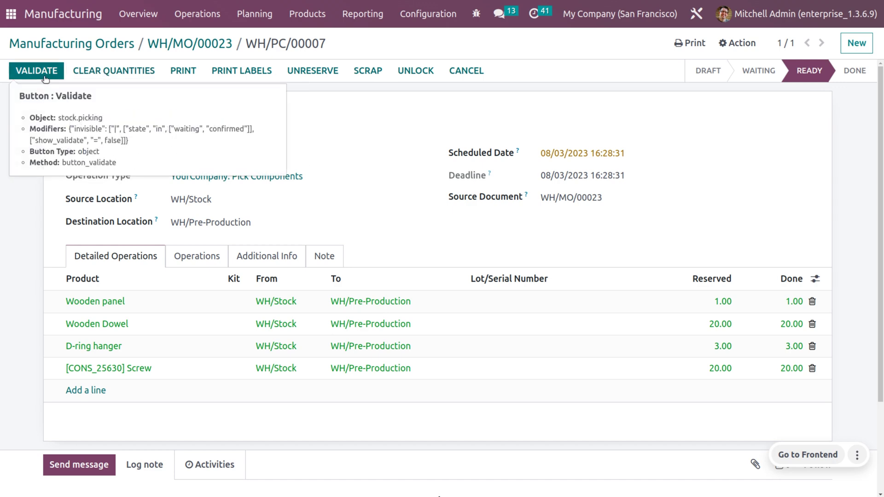
left_click(45, 76)
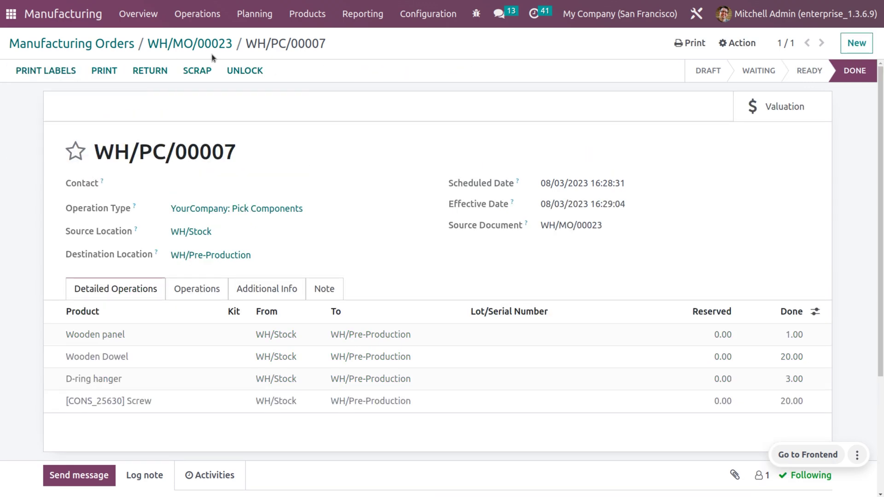
left_click(171, 42)
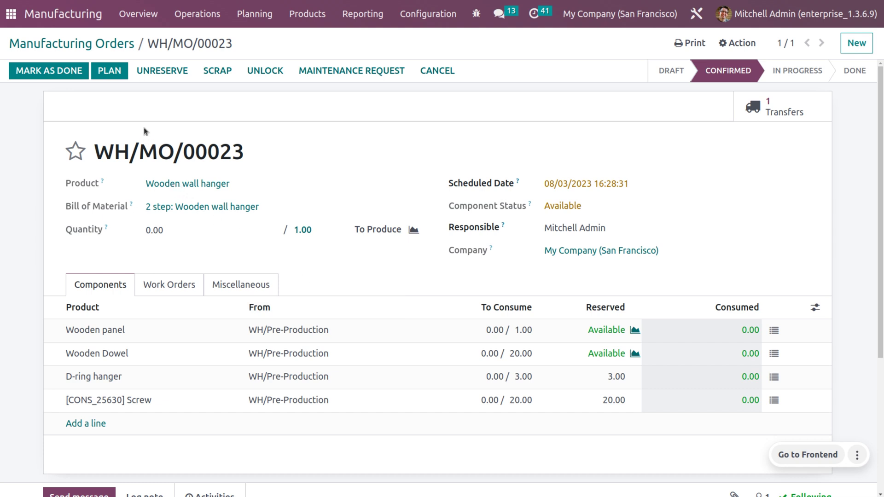
- Plan WH/MO/00023, start and finish its Assembly work order, and mark it done
left_click(120, 74)
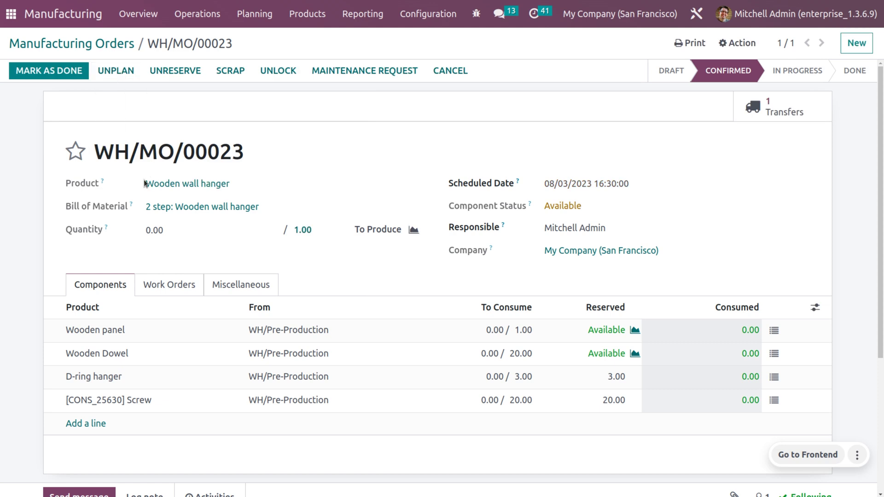
left_click(181, 285)
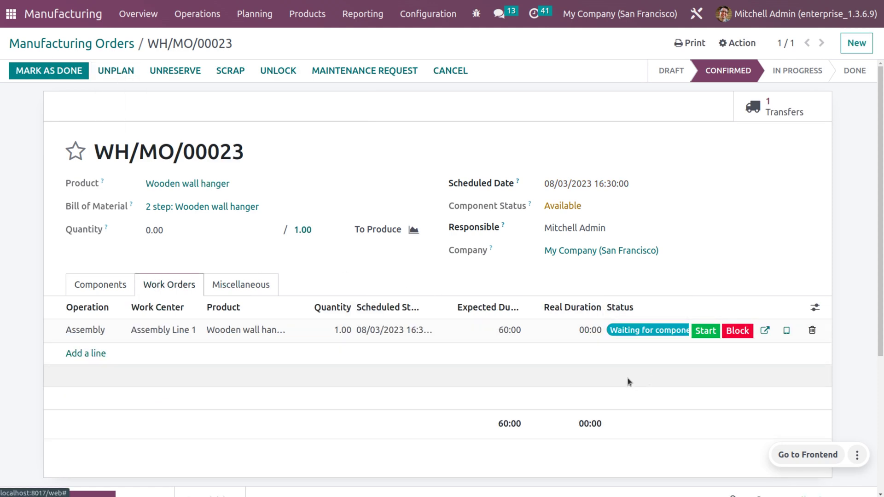
left_click(705, 331)
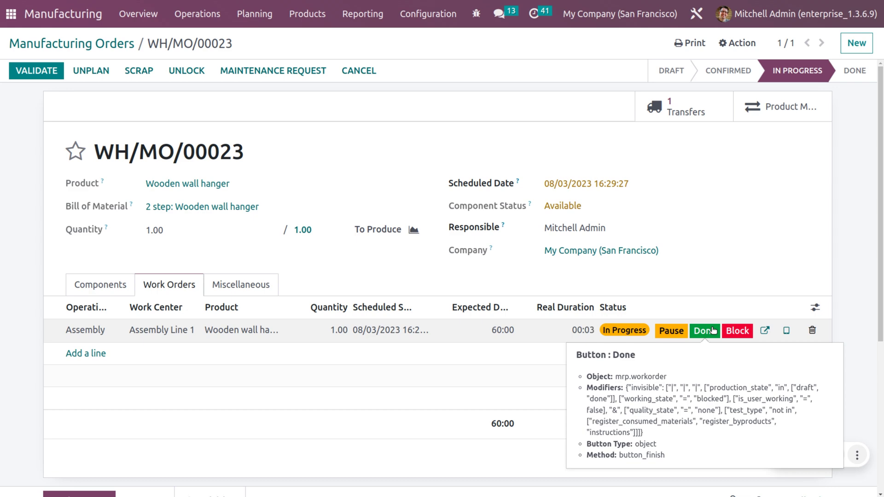
left_click(713, 330)
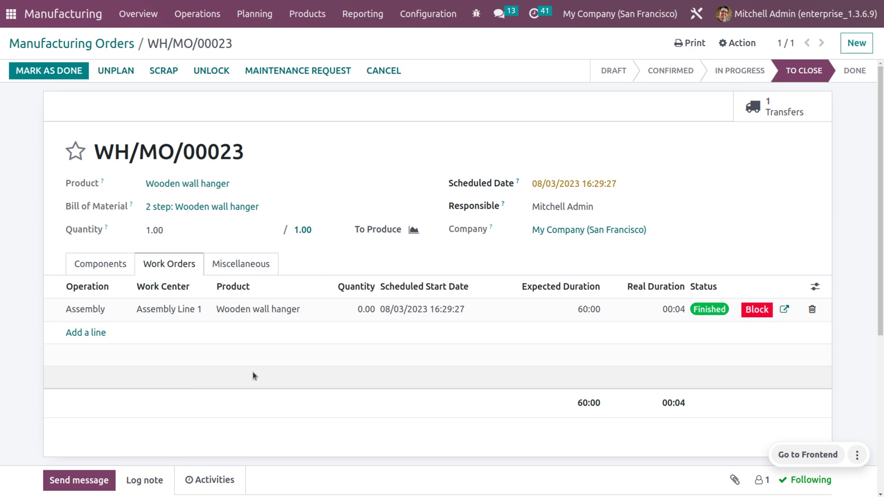
left_click(25, 75)
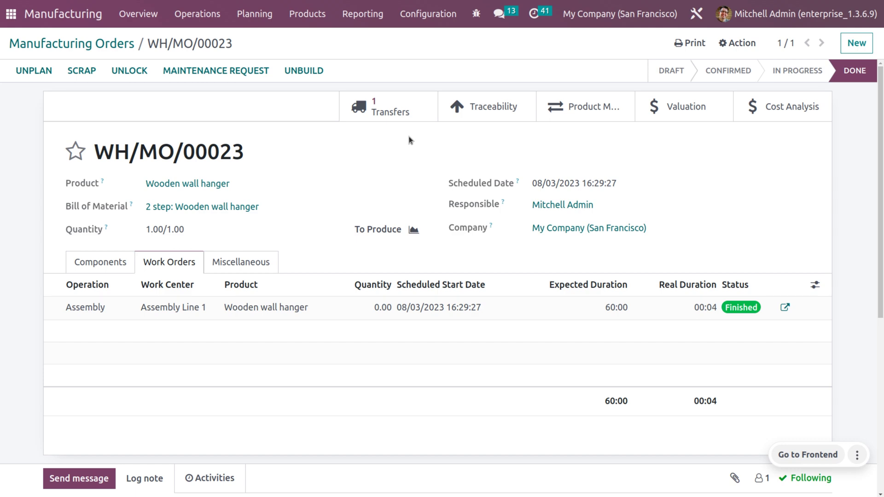
- Review the finished order's component pick transfer and its traceability report
left_click(405, 111)
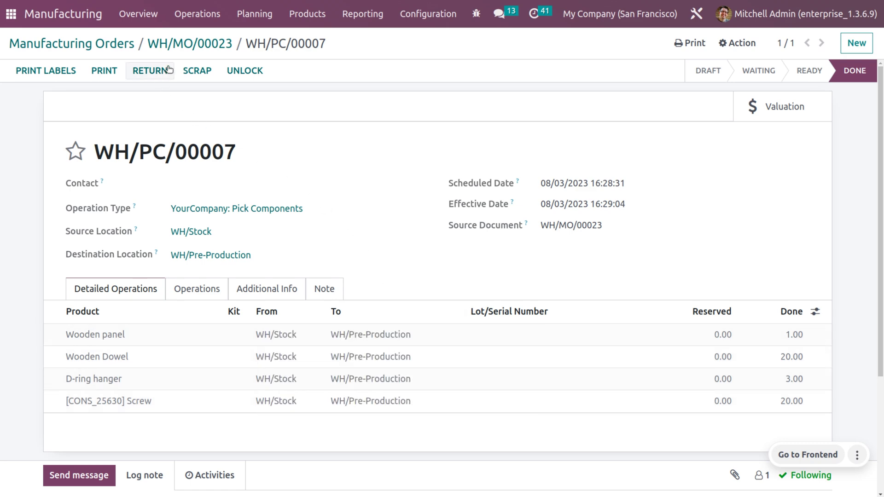
left_click(178, 44)
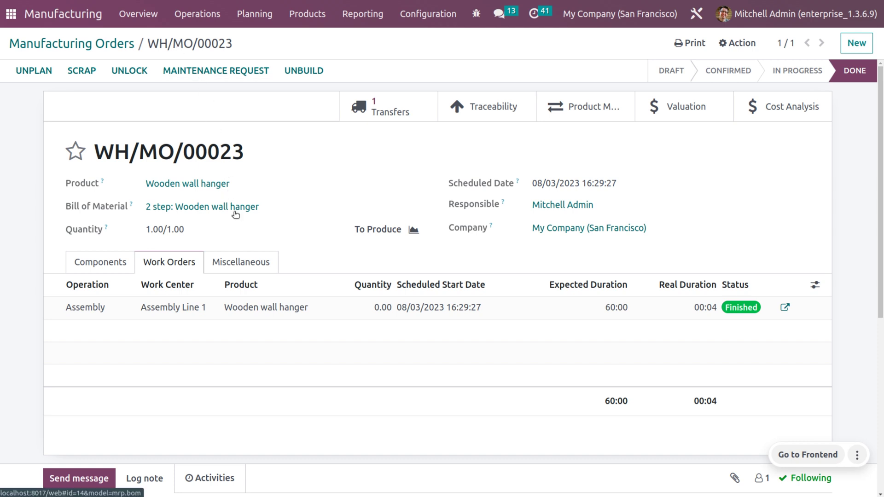
left_click(466, 97)
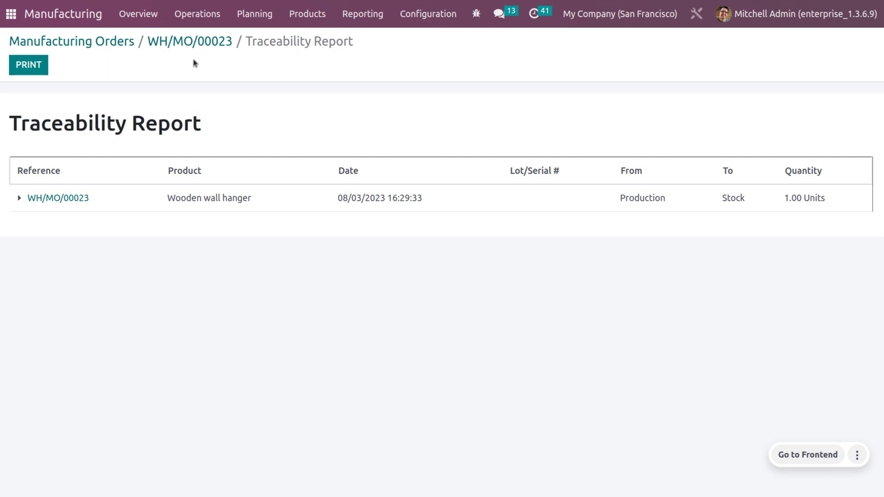
left_click(175, 40)
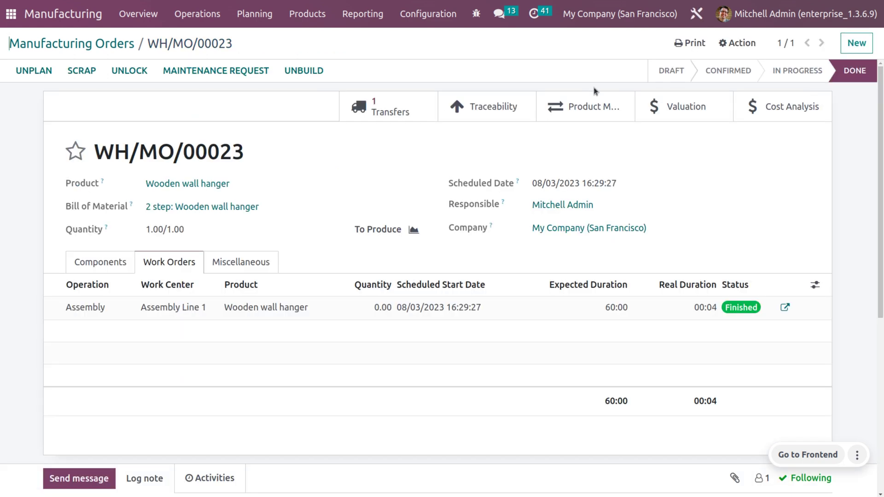
- Check the order's product moves, stock valuation and cost analysis, then open Products > Products
left_click(575, 115)
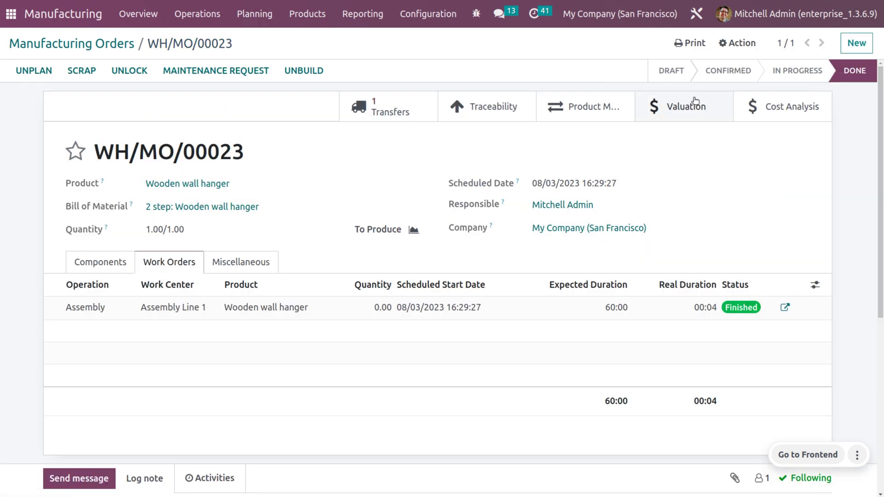
left_click(679, 108)
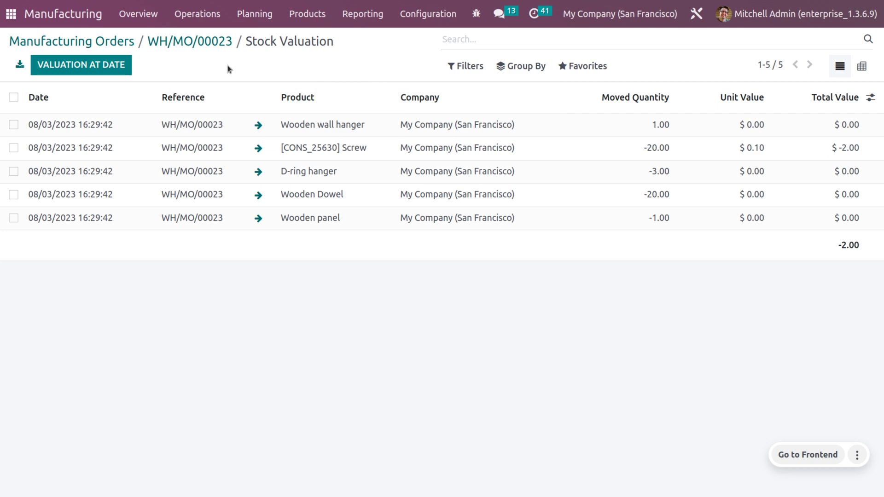
left_click(184, 43)
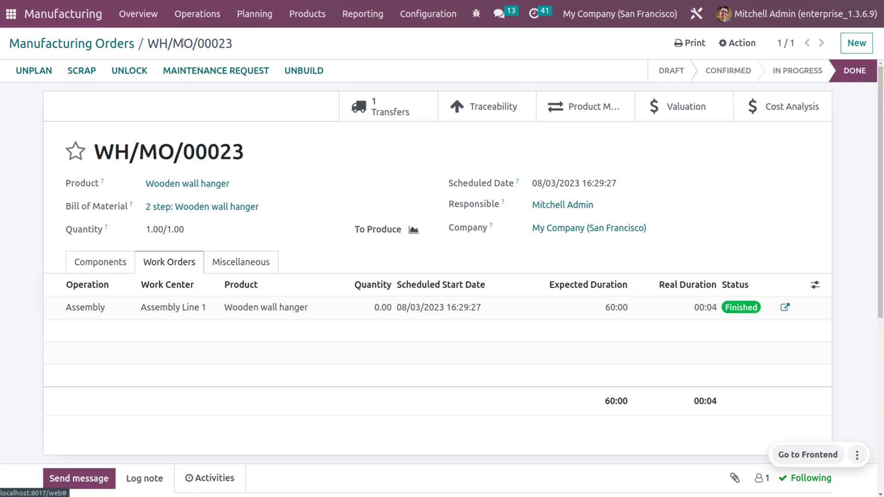
left_click(790, 106)
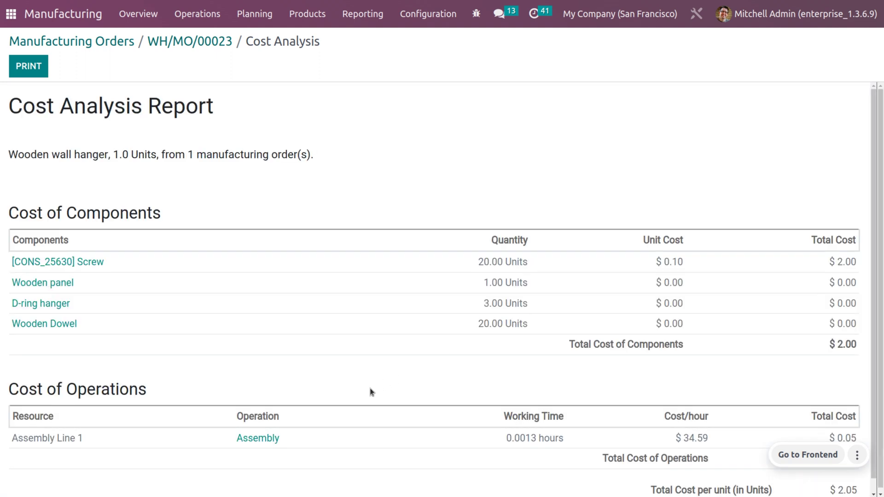
scroll(372, 392, "down", 1)
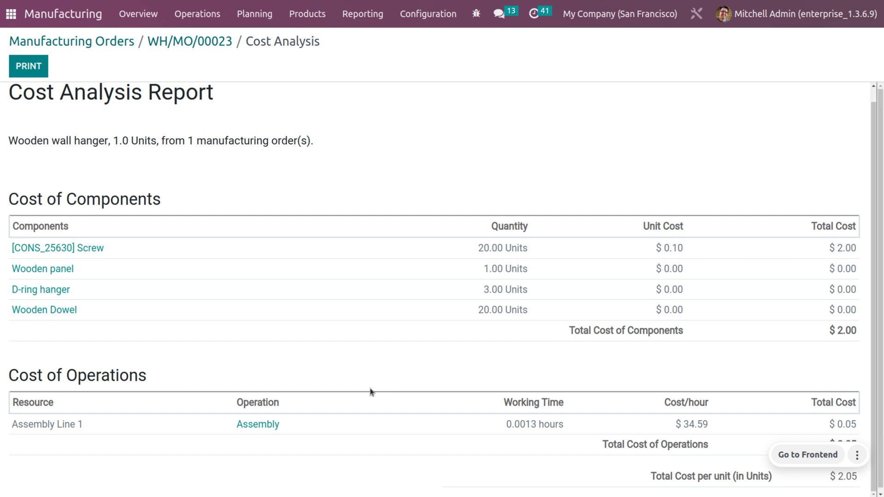
left_click(298, 7)
left_click(301, 40)
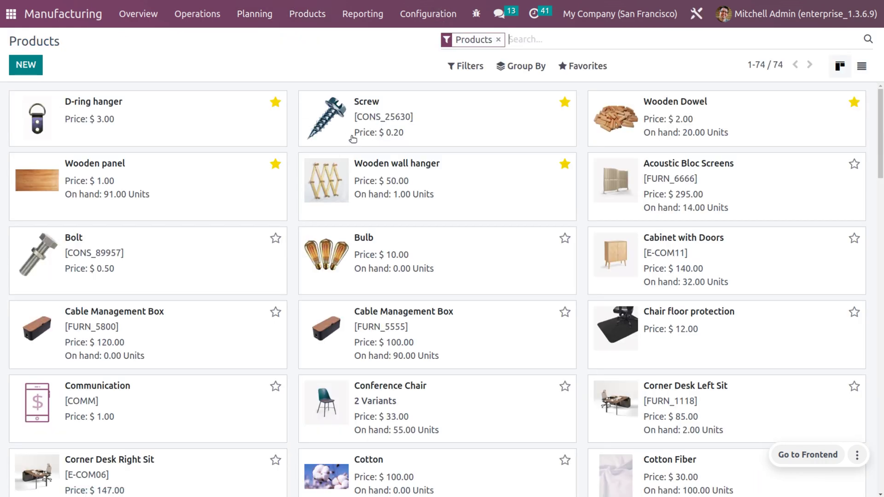